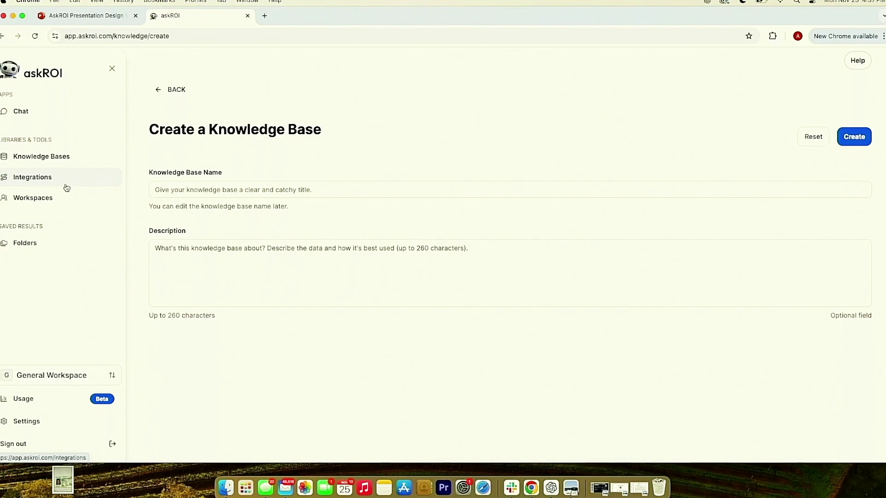
Open the chat app and look through the prebuilt prompt categories and the private saved-chat folders
{"action": "left_click", "coordinate": [30, 115]}
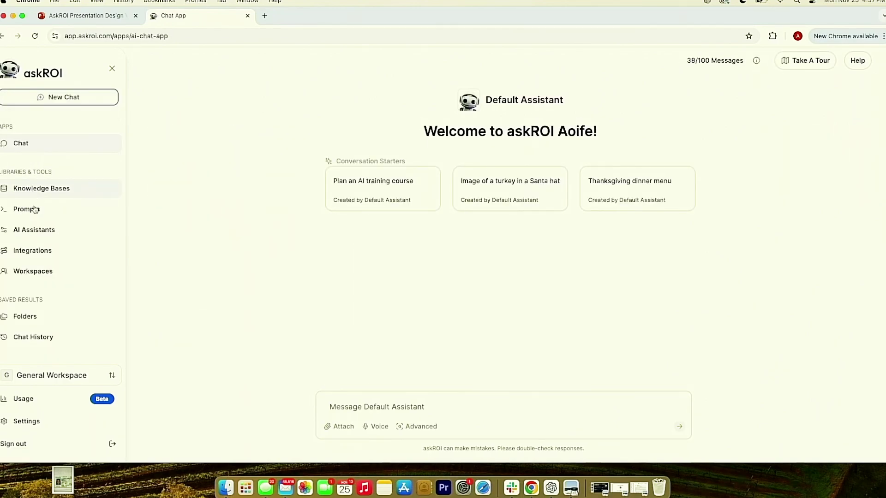
{"action": "left_click", "coordinate": [32, 215]}
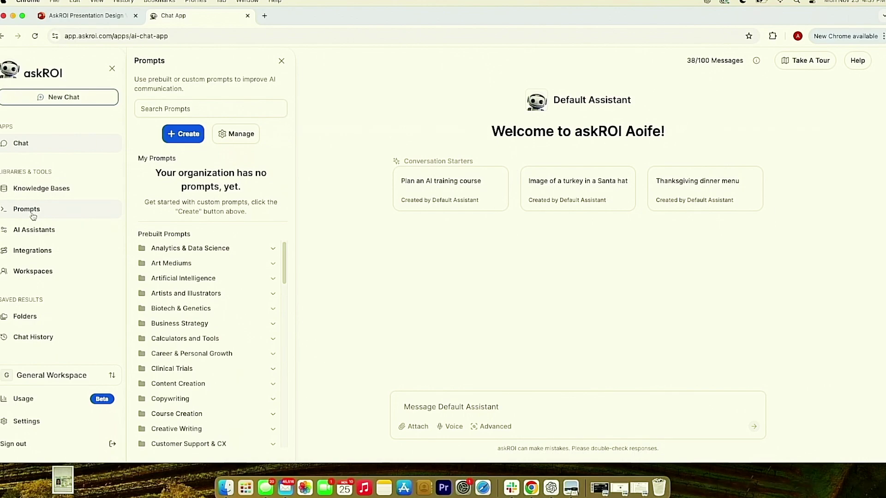
{"action": "scroll", "coordinate": [199, 320], "scroll_direction": "down", "scroll_amount": 5}
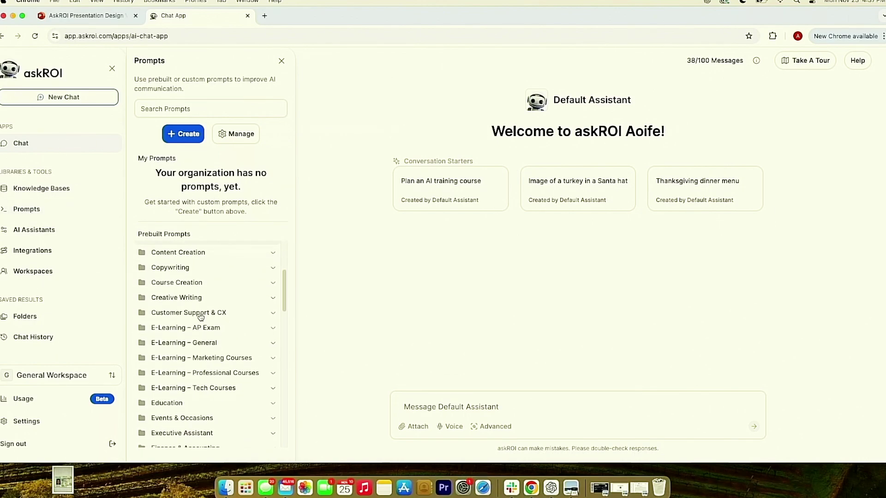
{"action": "scroll", "coordinate": [201, 316], "scroll_direction": "down", "scroll_amount": 4}
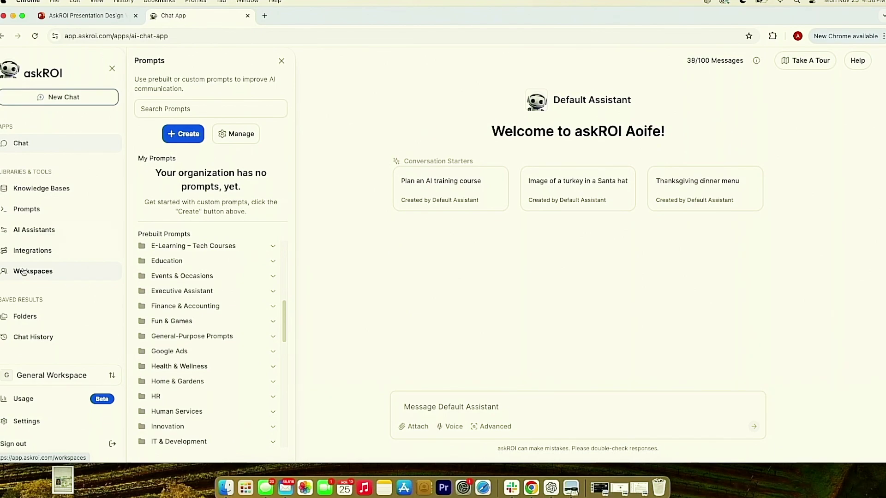
{"action": "left_click", "coordinate": [32, 319]}
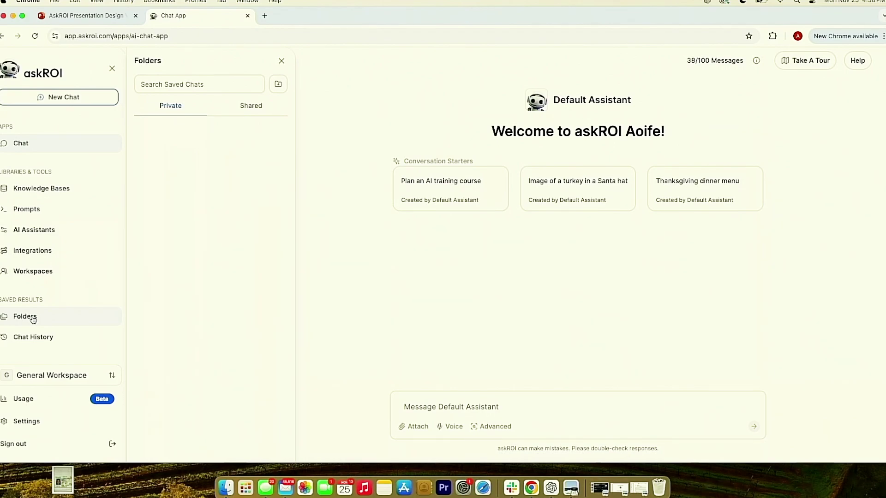
Open the AI assistants list and select the RFP Analyzer assistant for the chat
{"action": "left_click", "coordinate": [57, 235]}
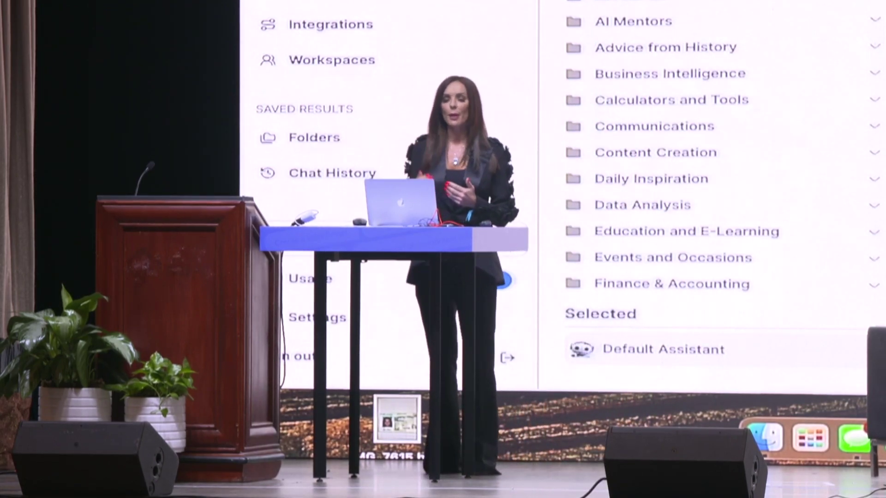
{"action": "scroll", "coordinate": [720, 162], "scroll_direction": "up", "scroll_amount": 4}
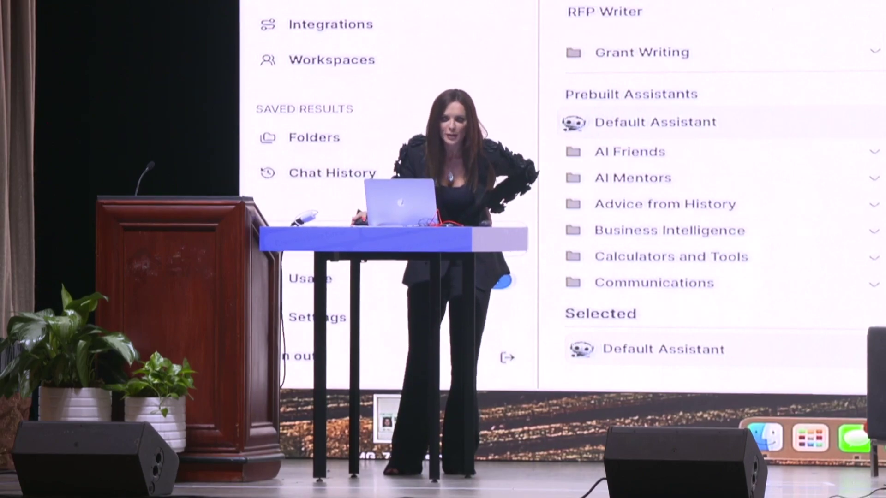
{"action": "left_click", "coordinate": [182, 230]}
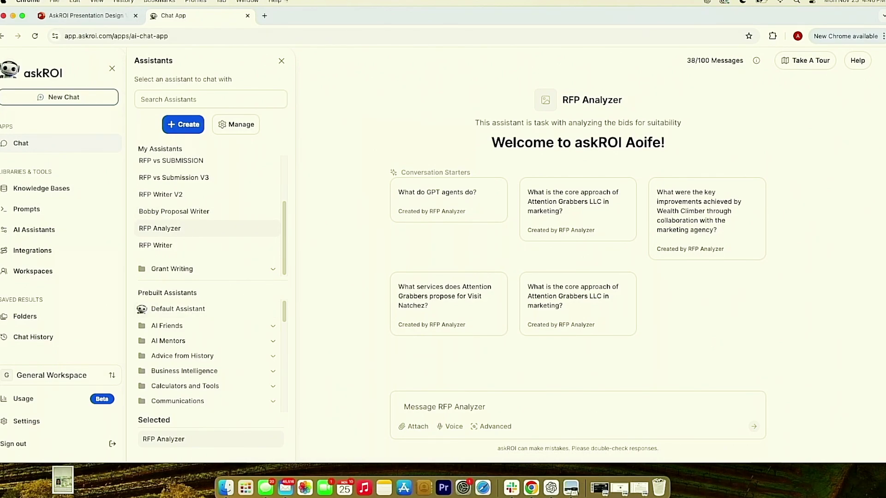
Open the eRFSQ-HHS-FY25-0027 PDF from the Downloads folder, examine its cover page and table of contents, and close it
{"action": "left_click", "coordinate": [225, 489]}
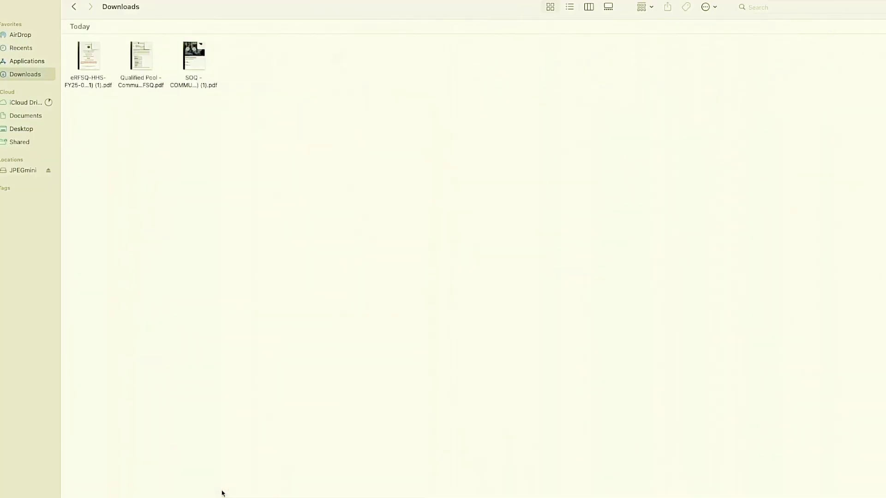
{"action": "double_click", "coordinate": [97, 52]}
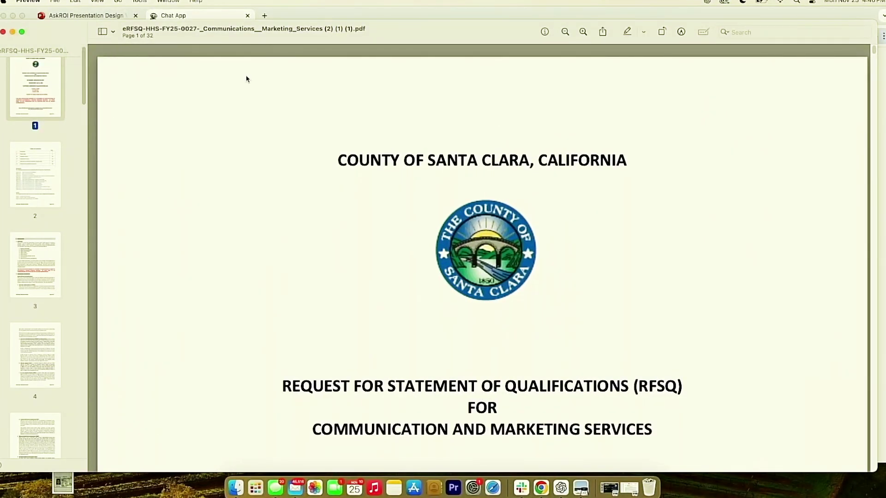
{"action": "scroll", "coordinate": [247, 79], "scroll_direction": "down", "scroll_amount": 5}
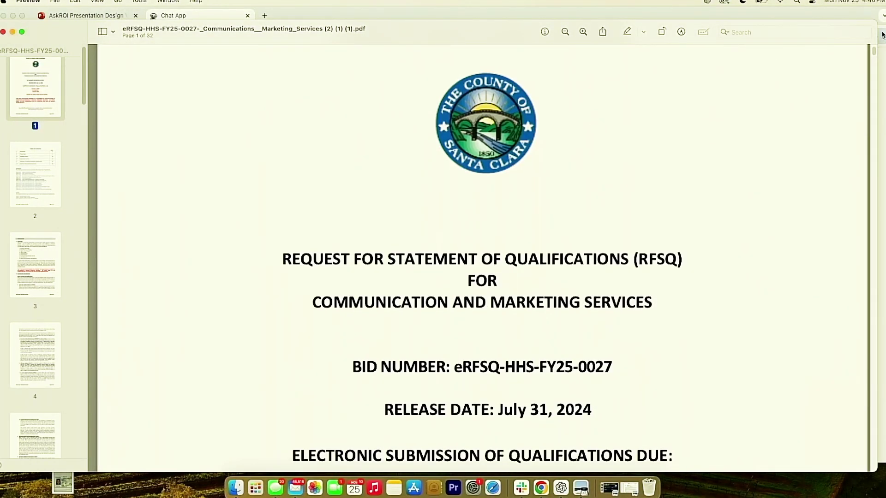
{"action": "scroll", "coordinate": [873, 49], "scroll_direction": "up", "scroll_amount": 5}
{"action": "scroll", "coordinate": [873, 50], "scroll_direction": "down", "scroll_amount": 10}
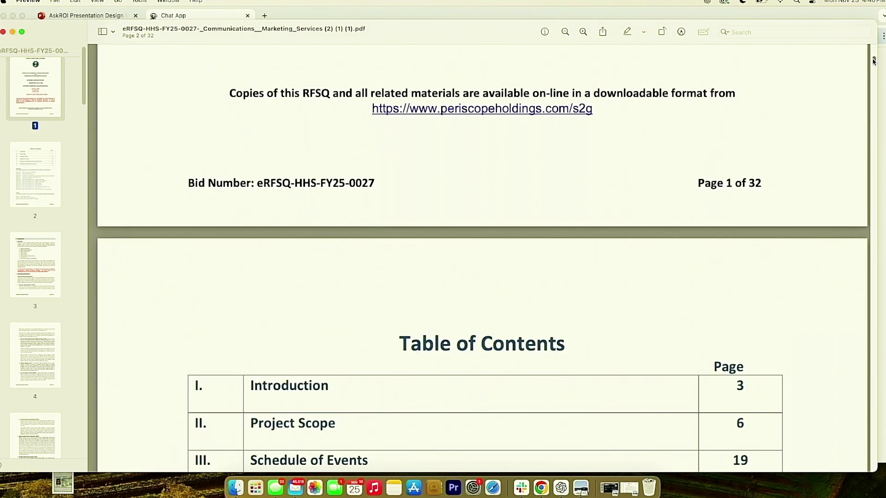
{"action": "scroll", "coordinate": [874, 61], "scroll_direction": "up", "scroll_amount": 3}
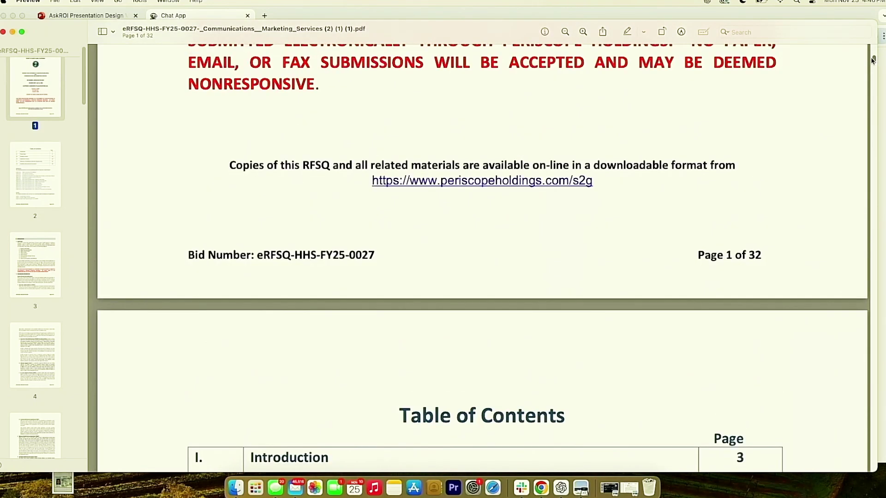
{"action": "scroll", "coordinate": [872, 60], "scroll_direction": "down", "scroll_amount": 7}
{"action": "left_click_drag", "start_coordinate": [872, 61], "coordinate": [791, 21]}
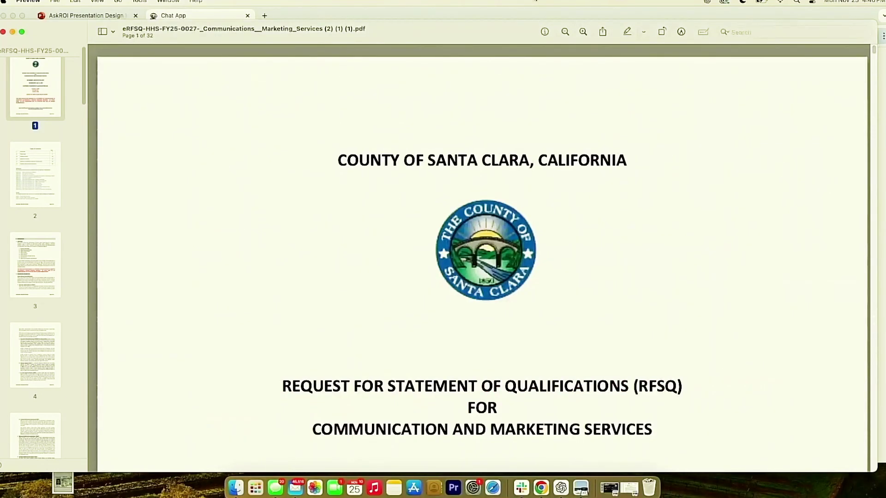
{"action": "left_click", "coordinate": [12, 32]}
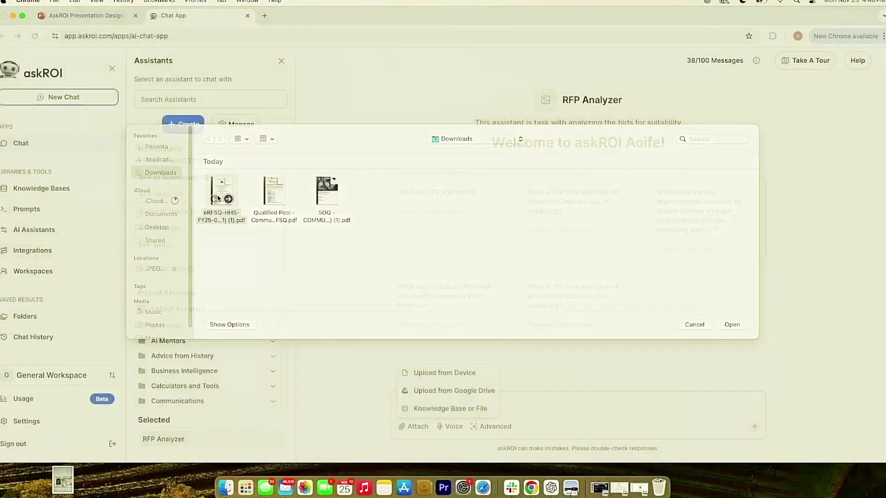
Attach the eRFSQ-HHS-FY25-0027 PDF to the RFP Analyzer chat and submit it for analysis
{"action": "double_click", "coordinate": [216, 200]}
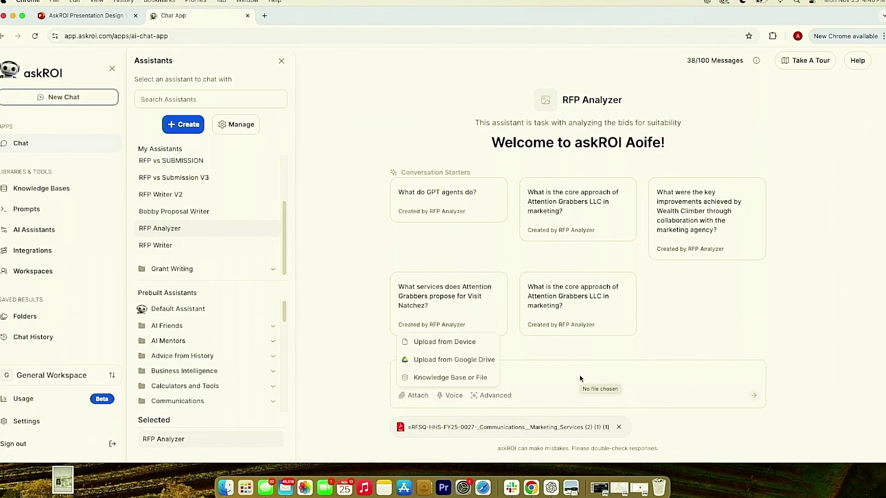
{"action": "left_click", "coordinate": [753, 395]}
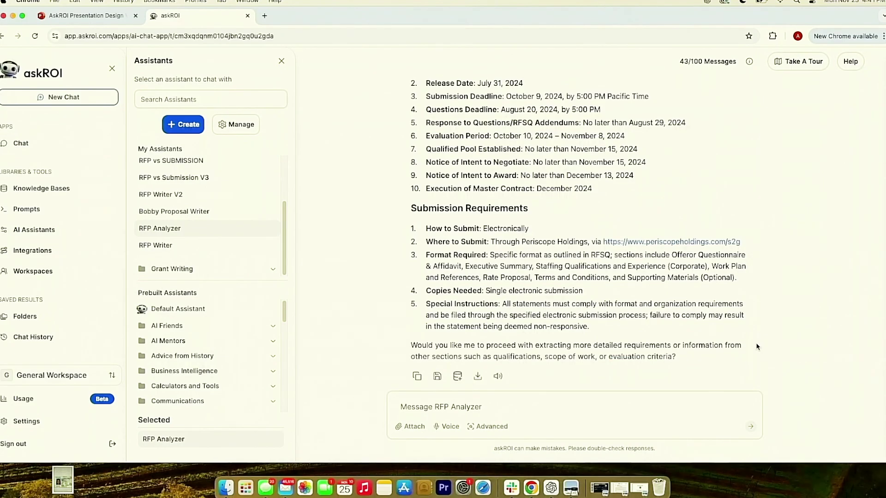
Review the analyzer's dates and submission requirements, and reply "yes" to have it extract more detailed requirements
{"action": "scroll", "coordinate": [741, 222], "scroll_direction": "down", "scroll_amount": 1}
{"action": "scroll", "coordinate": [740, 222], "scroll_direction": "up", "scroll_amount": 10}
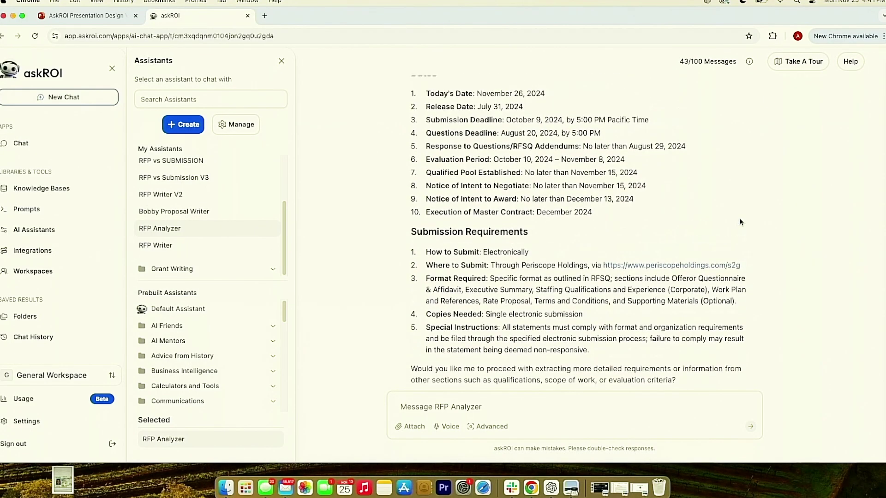
{"action": "scroll", "coordinate": [740, 222], "scroll_direction": "down", "scroll_amount": 10}
{"action": "scroll", "coordinate": [740, 222], "scroll_direction": "down", "scroll_amount": 1}
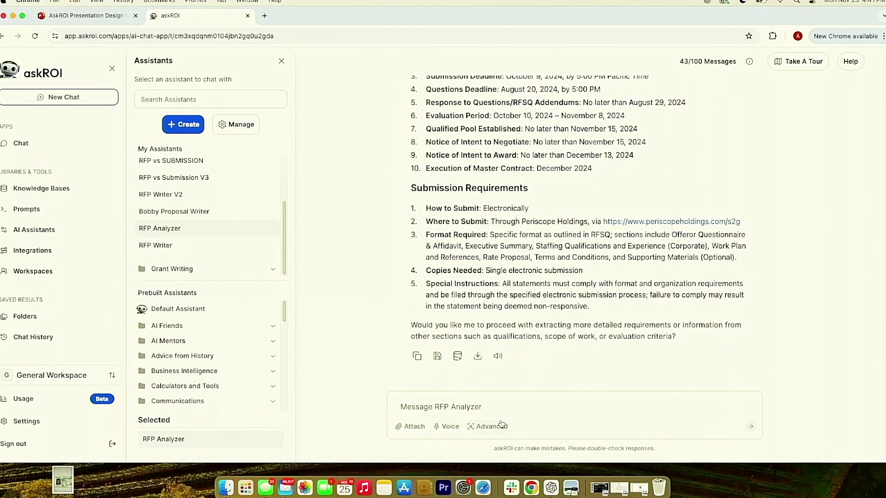
{"action": "left_click", "coordinate": [512, 412]}
{"action": "type", "text": "yes"}
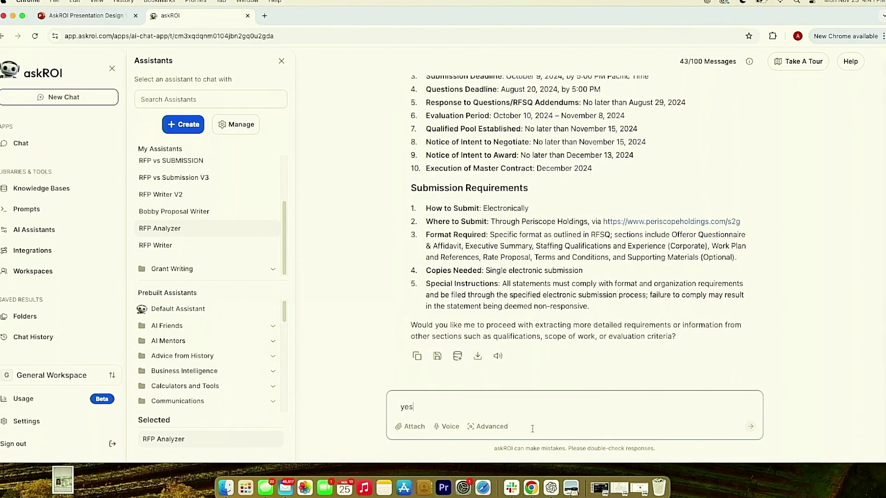
{"action": "key", "text": "Return"}
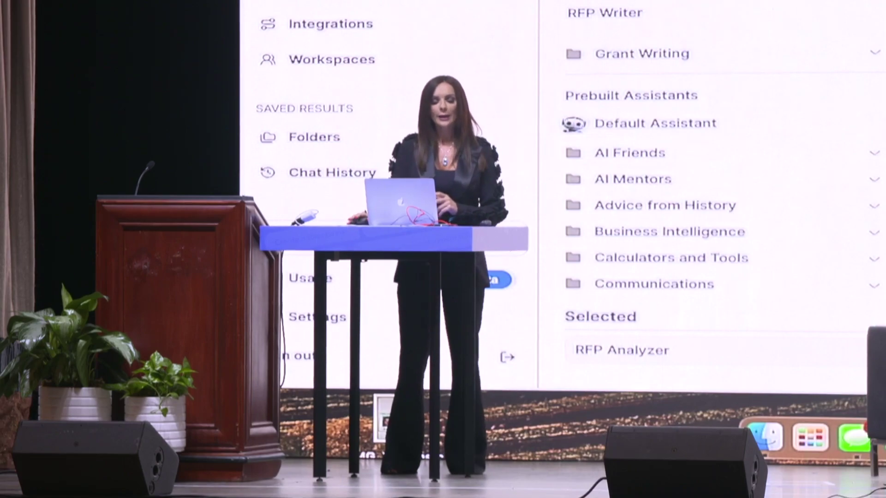
Select the RFP Checklist Creator assistant and submit the eRFSQ-HHS-FY25-0027 PDF to it from the device
{"action": "scroll", "coordinate": [720, 37], "scroll_direction": "up", "scroll_amount": 3}
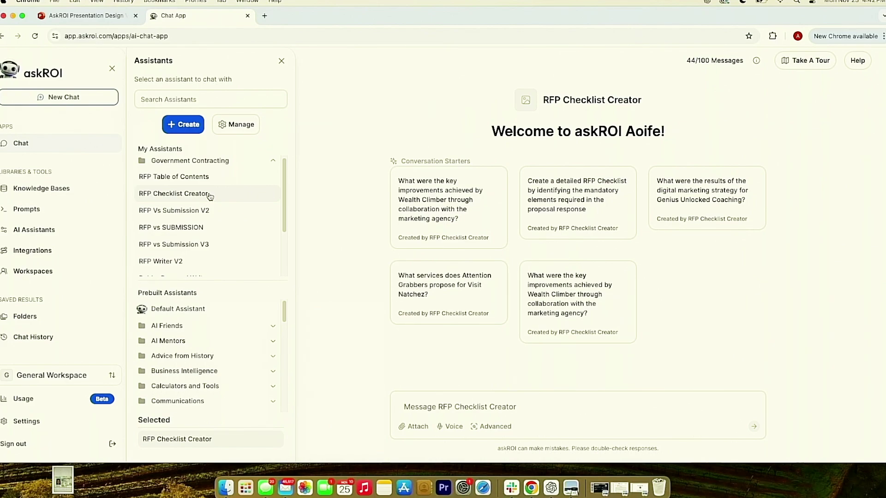
{"action": "left_click", "coordinate": [420, 426]}
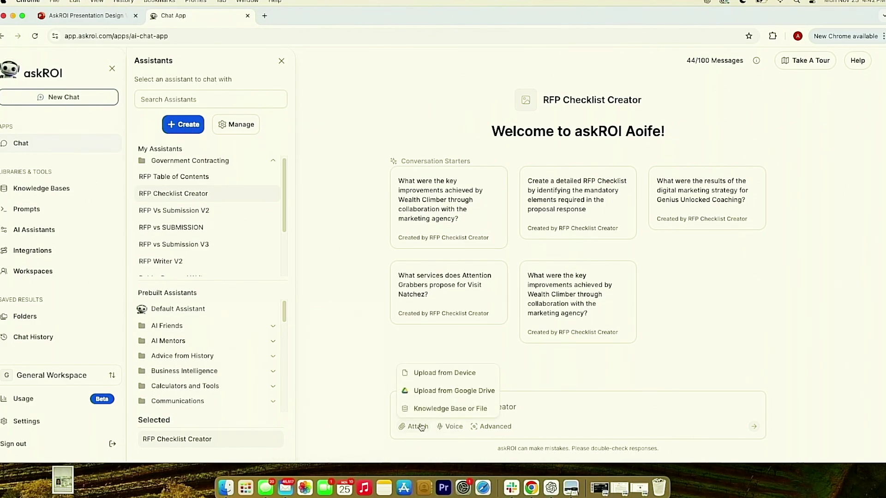
{"action": "left_click", "coordinate": [427, 373]}
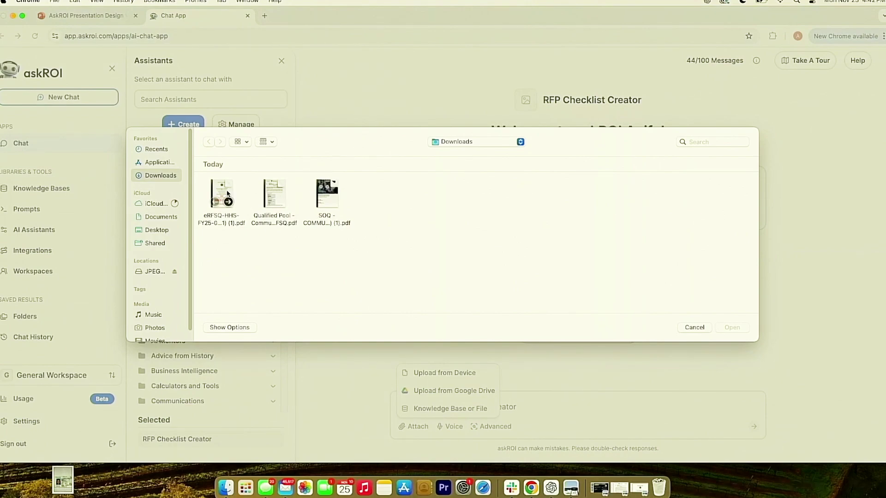
{"action": "double_click", "coordinate": [228, 194]}
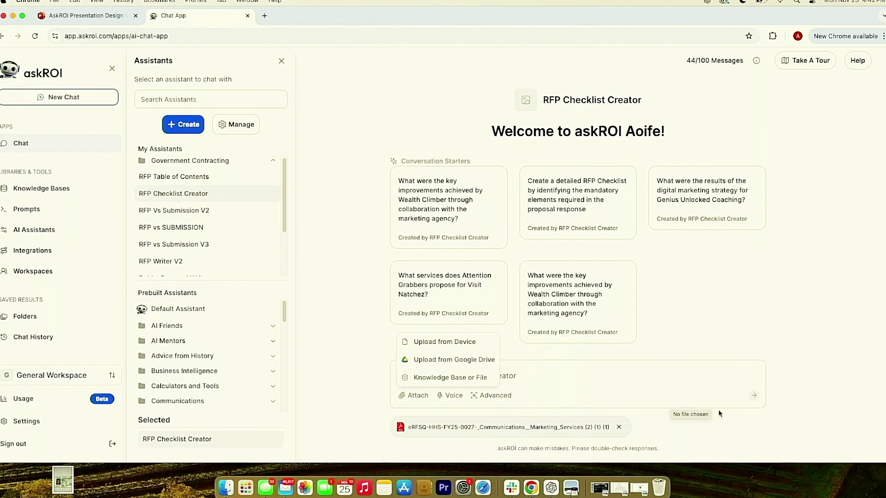
{"action": "left_click", "coordinate": [754, 396]}
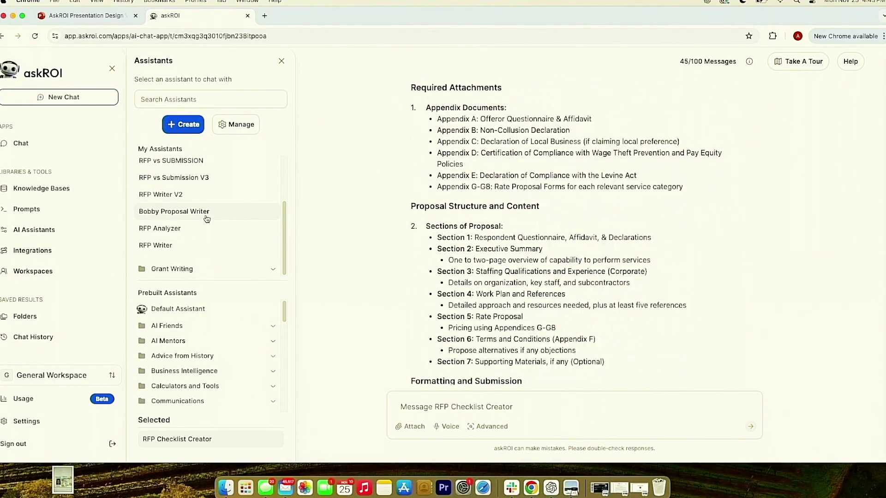
Save only the checklist answer under the name "checklis" in the Santa Clara folder
{"action": "scroll", "coordinate": [432, 222], "scroll_direction": "down", "scroll_amount": 3}
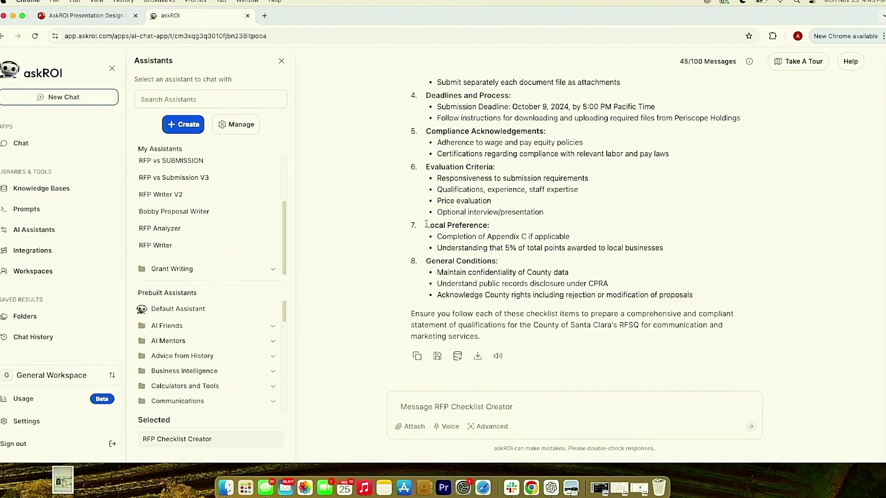
{"action": "left_click", "coordinate": [437, 357]}
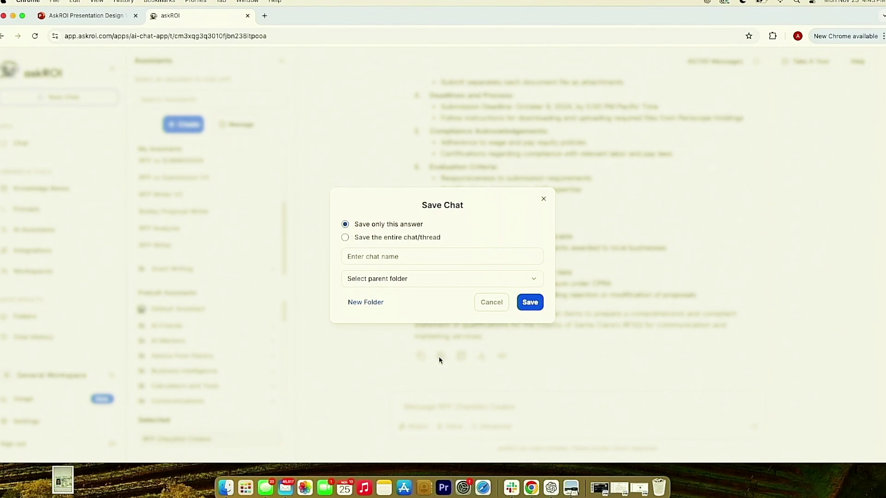
{"action": "left_click", "coordinate": [381, 259]}
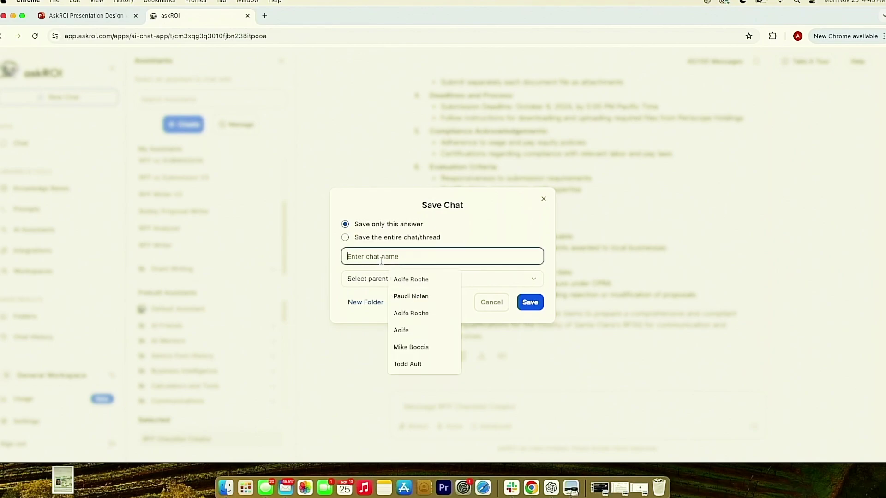
{"action": "type", "text": "checklis"}
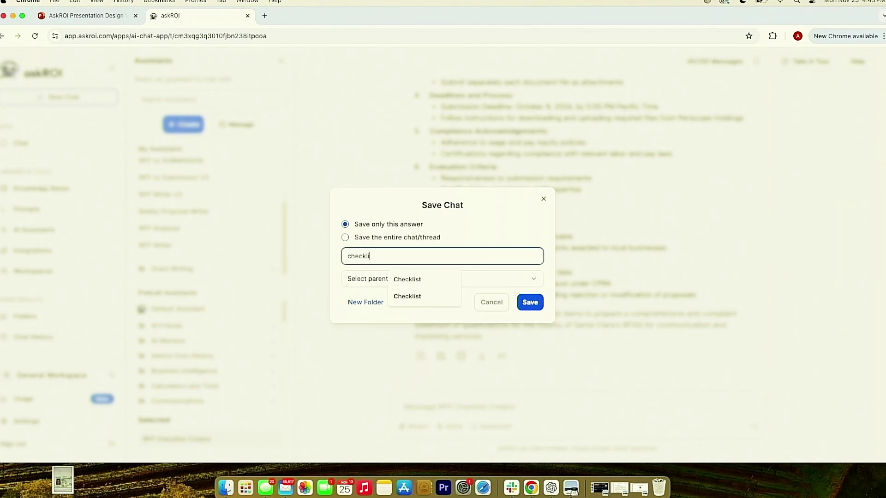
{"action": "left_click", "coordinate": [375, 279]}
{"action": "left_click", "coordinate": [392, 378]}
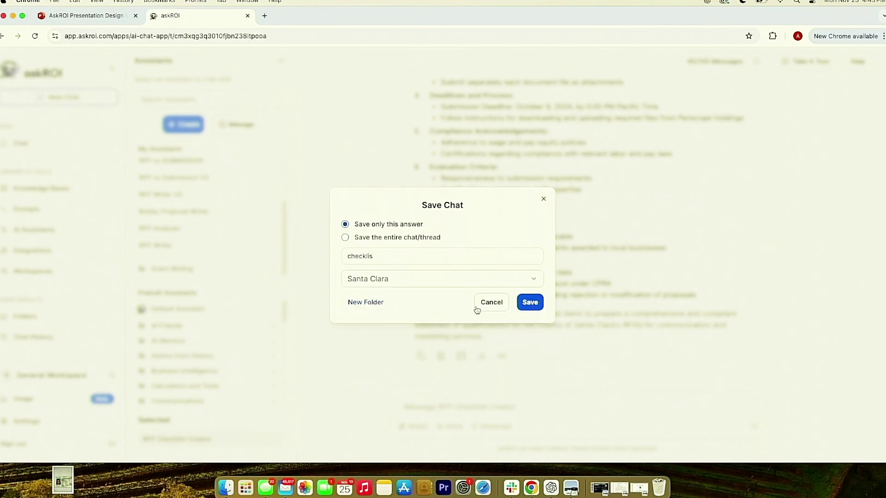
{"action": "left_click", "coordinate": [529, 303]}
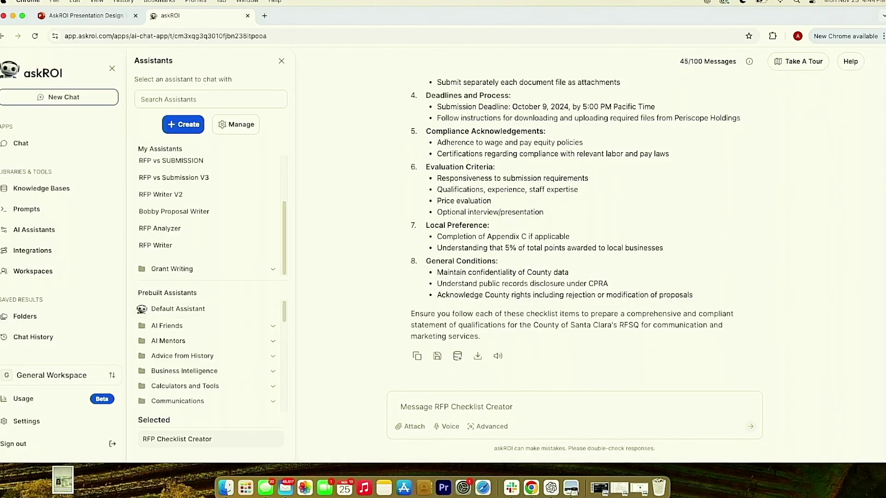
Open the saved-chat folders and show the shared ones
{"action": "left_click", "coordinate": [13, 323]}
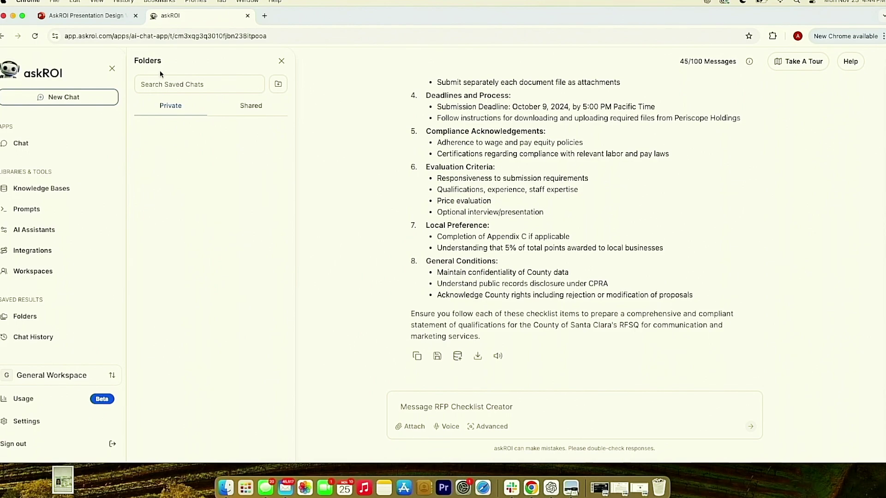
{"action": "left_click", "coordinate": [247, 105]}
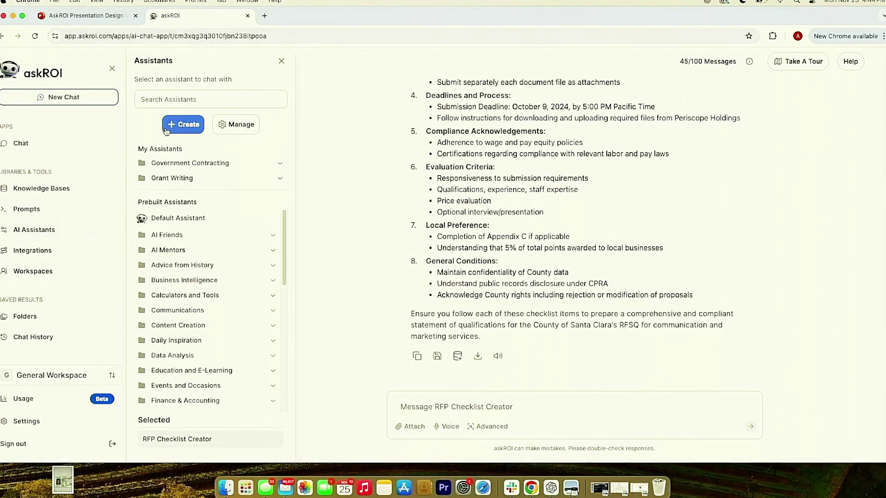
Select the RFP Table of Contents assistant from Government Contracting and submit the eRFSQ-HHS-FY25-0027 PDF to it from the device
{"action": "left_click", "coordinate": [186, 167]}
{"action": "scroll", "coordinate": [203, 212], "scroll_direction": "down", "scroll_amount": 5}
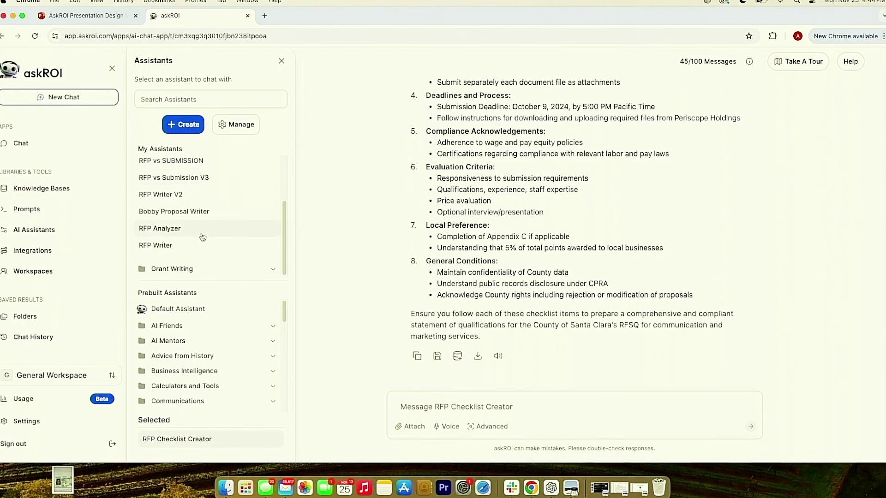
{"action": "scroll", "coordinate": [205, 229], "scroll_direction": "up", "scroll_amount": 5}
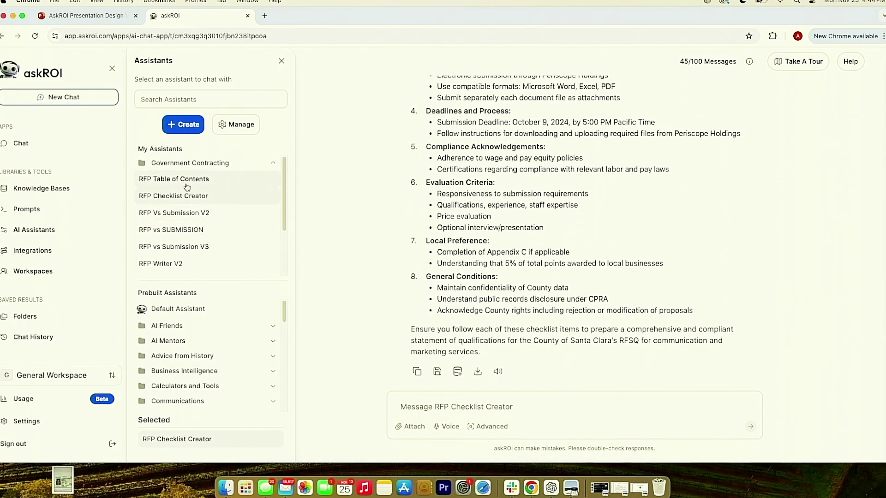
{"action": "left_click", "coordinate": [186, 184]}
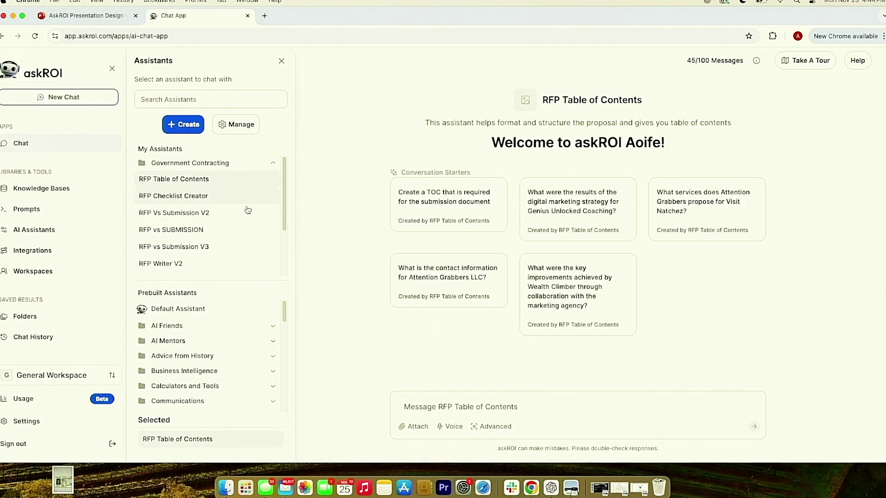
{"action": "left_click", "coordinate": [418, 427]}
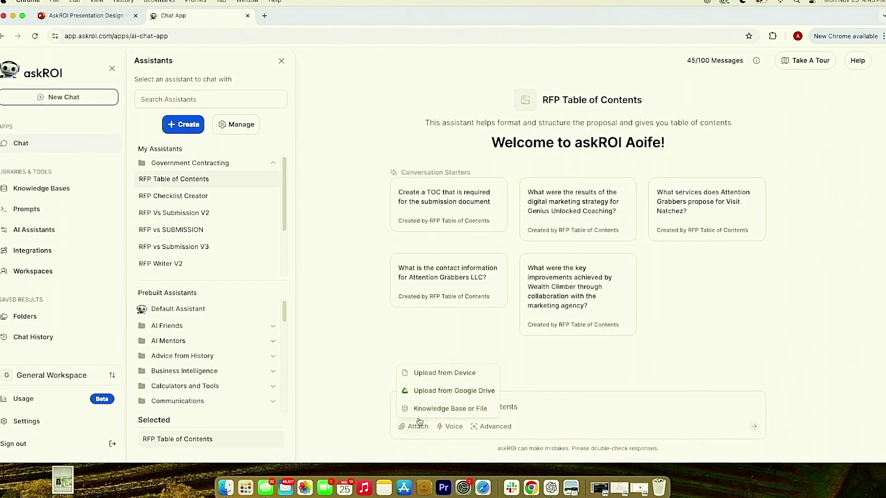
{"action": "left_click", "coordinate": [436, 373]}
{"action": "double_click", "coordinate": [228, 179]}
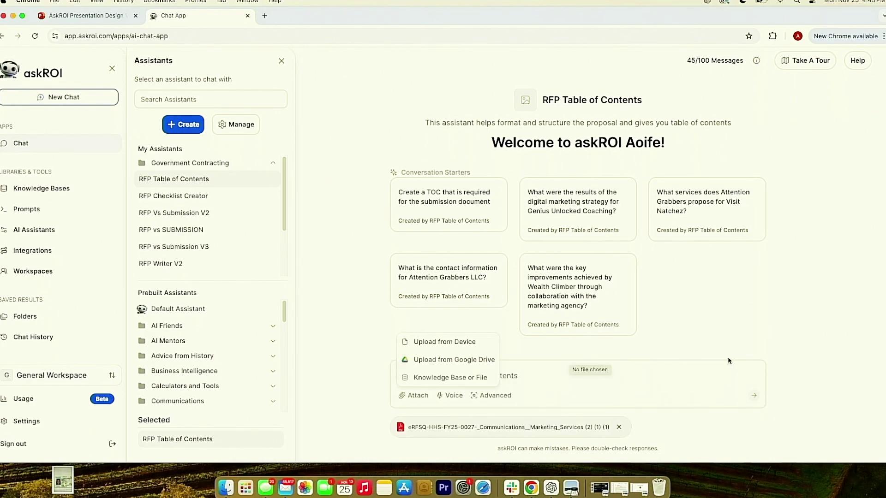
{"action": "left_click", "coordinate": [754, 396]}
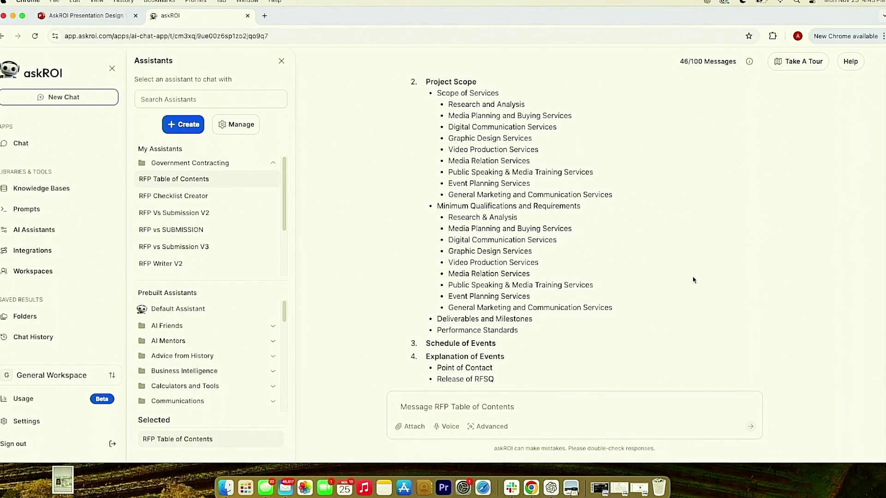
Select the RFP Writer V2 assistant and submit the Santa Clara eRFSQ PDF to it from the device
{"action": "scroll", "coordinate": [140, 213], "scroll_direction": "down", "scroll_amount": 1}
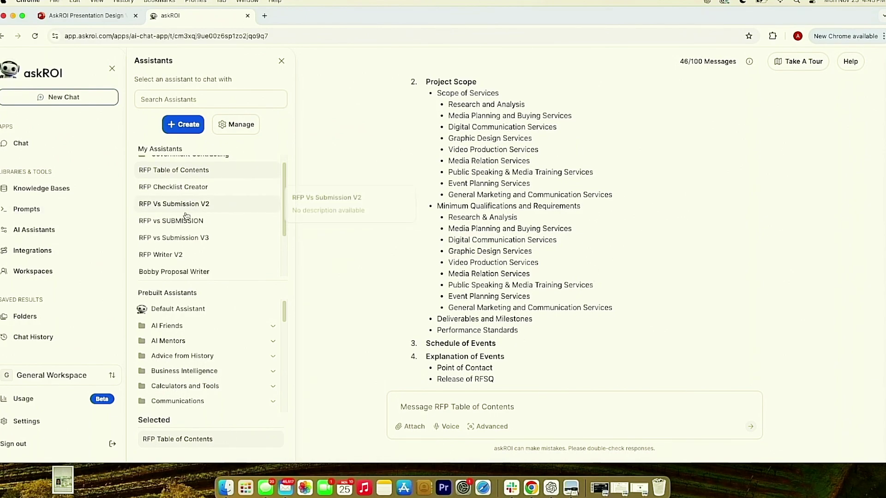
{"action": "left_click", "coordinate": [183, 249]}
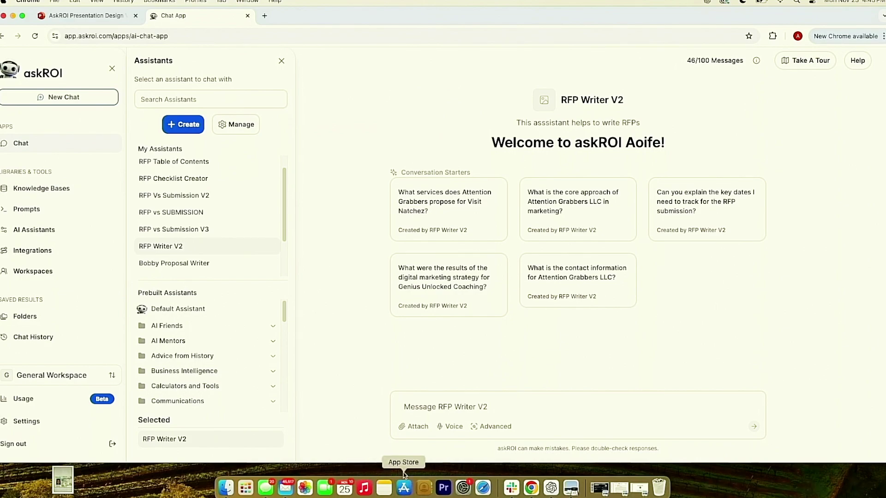
{"action": "left_click", "coordinate": [409, 431]}
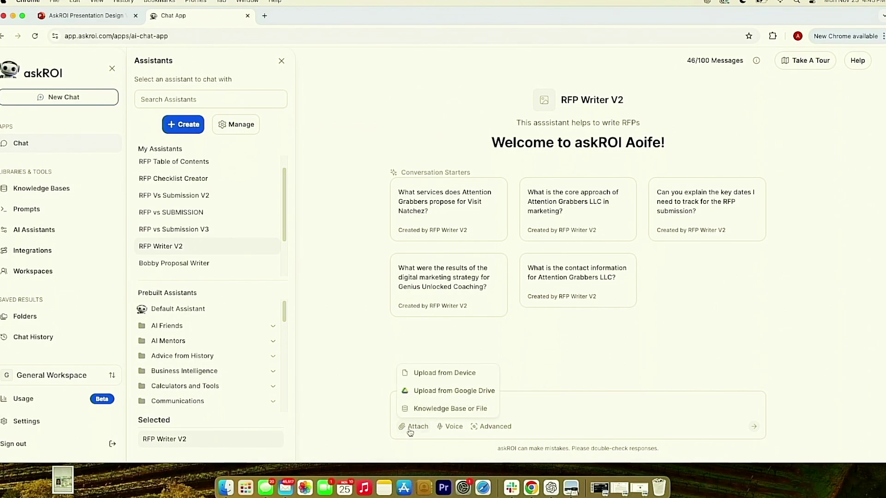
{"action": "left_click", "coordinate": [429, 373]}
{"action": "double_click", "coordinate": [219, 186]}
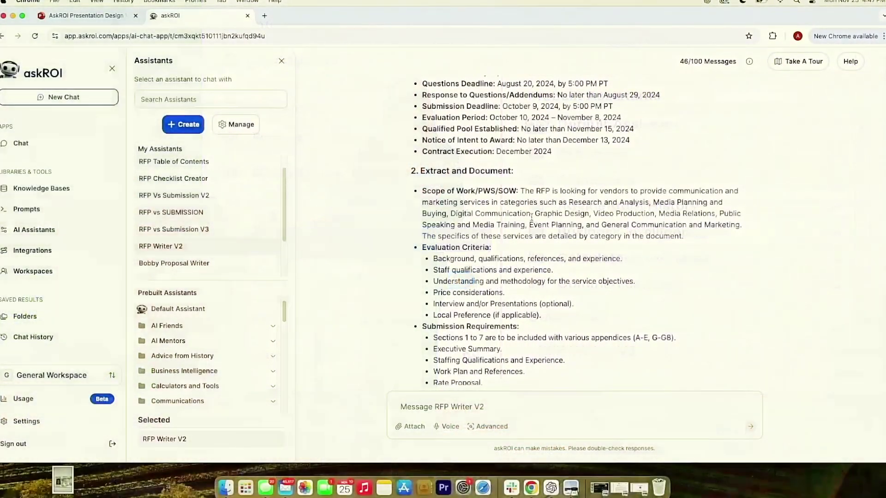
Copy the full Scope of Work/PWS/SOW description from the answer and send it as a message to RFP Writer V2
{"action": "left_click_drag", "start_coordinate": [521, 237], "coordinate": [426, 200]}
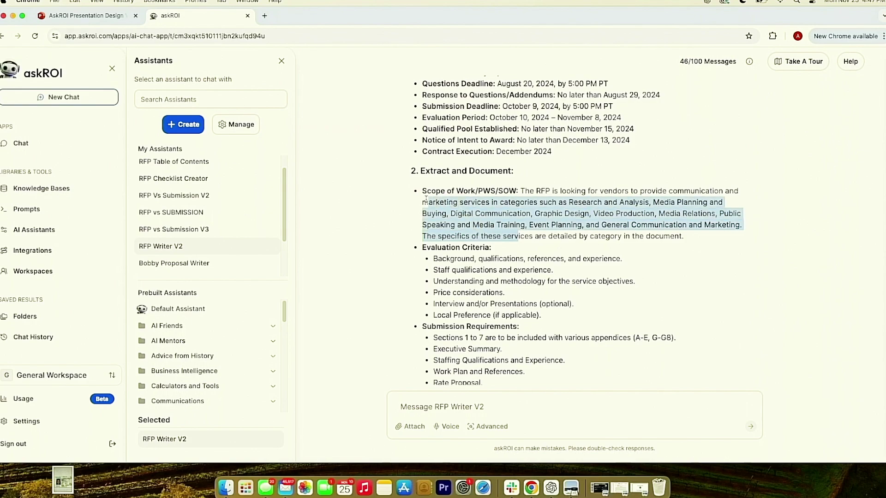
{"action": "left_click", "coordinate": [669, 238]}
{"action": "left_click_drag", "start_coordinate": [684, 238], "coordinate": [520, 190]}
{"action": "key", "text": "super+c"}
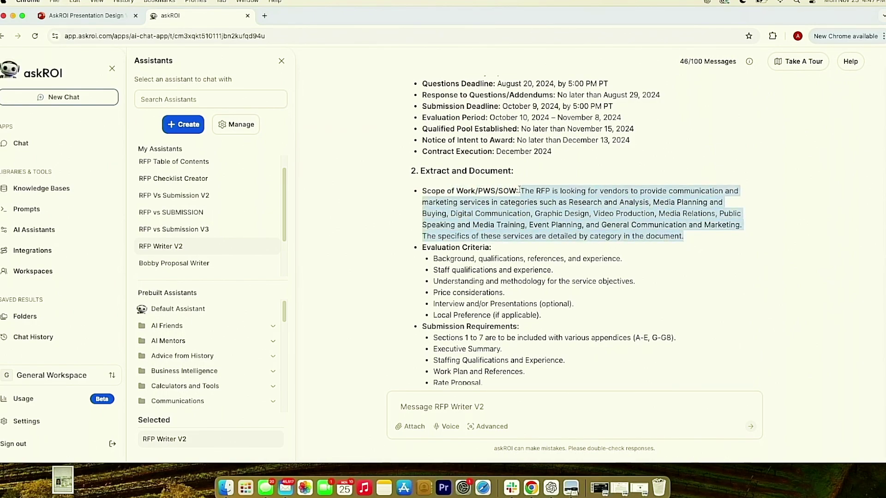
{"action": "scroll", "coordinate": [420, 405], "scroll_direction": "down", "scroll_amount": 6}
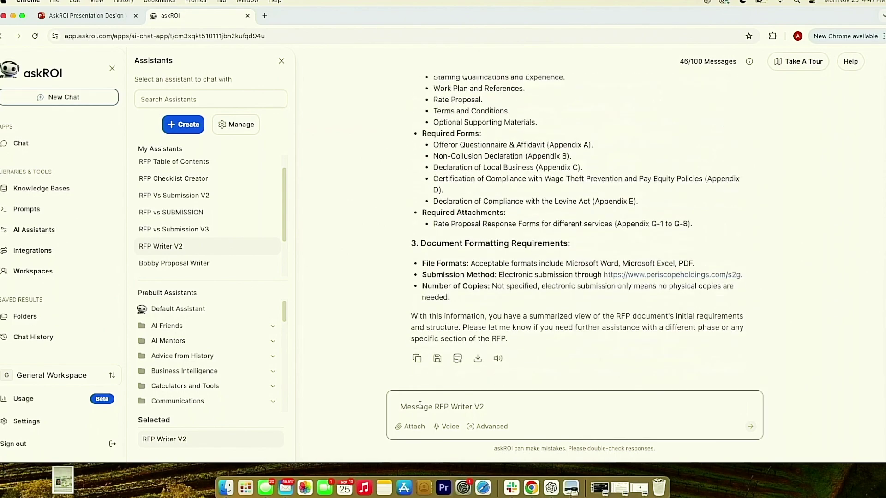
{"action": "left_click", "coordinate": [420, 404]}
{"action": "key", "text": "super+v"}
{"action": "key", "text": "Return"}
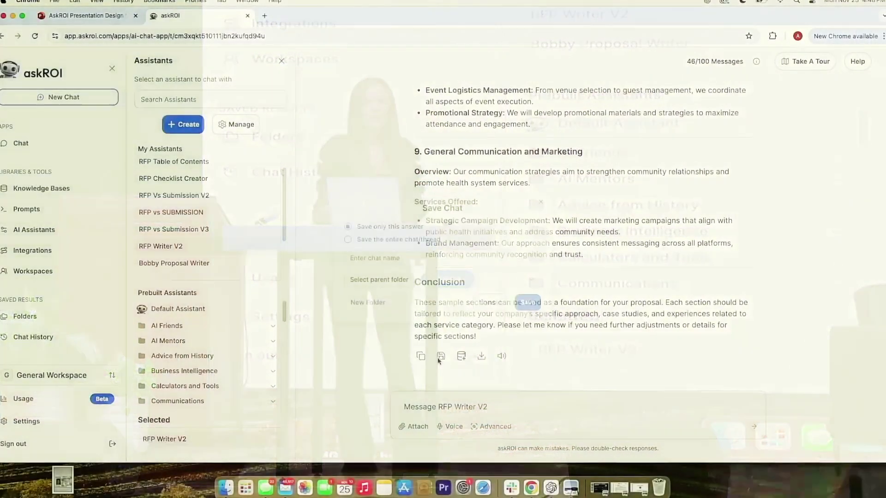
Save only the drafted service sections answer under the name "services" in the shared Santa Clara folder
{"action": "left_click", "coordinate": [421, 355]}
{"action": "left_click", "coordinate": [391, 255]}
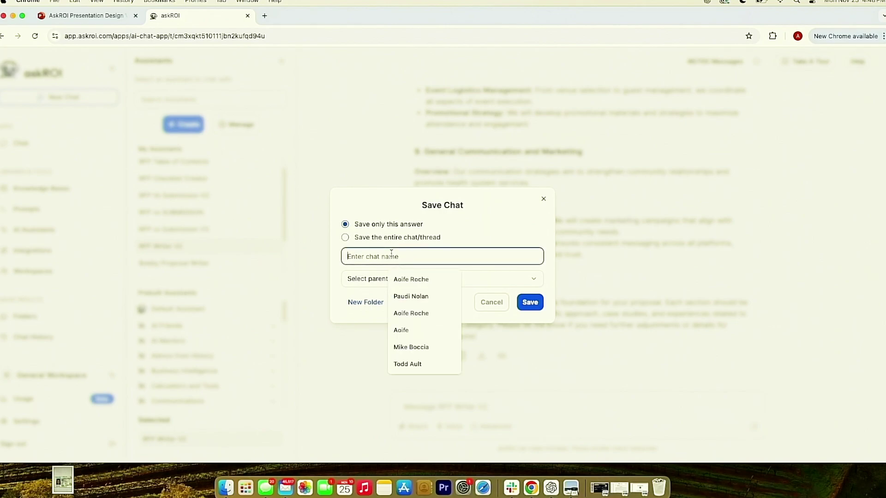
{"action": "type", "text": "services"}
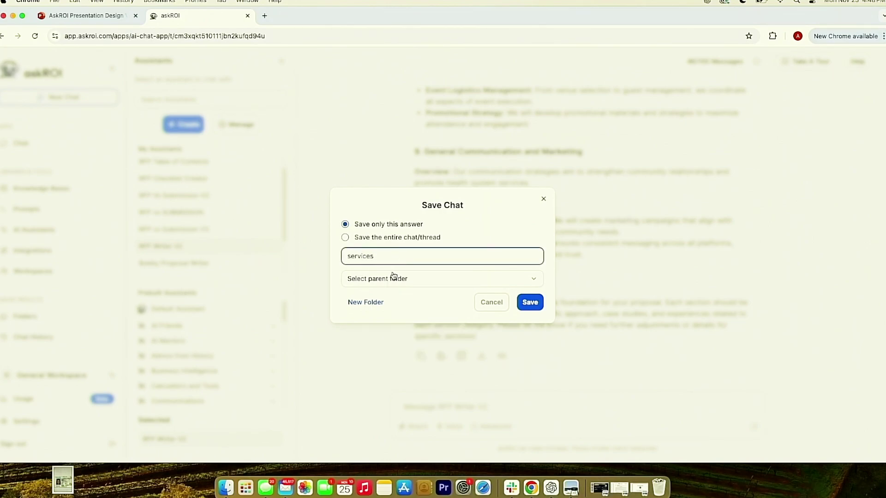
{"action": "left_click", "coordinate": [391, 278]}
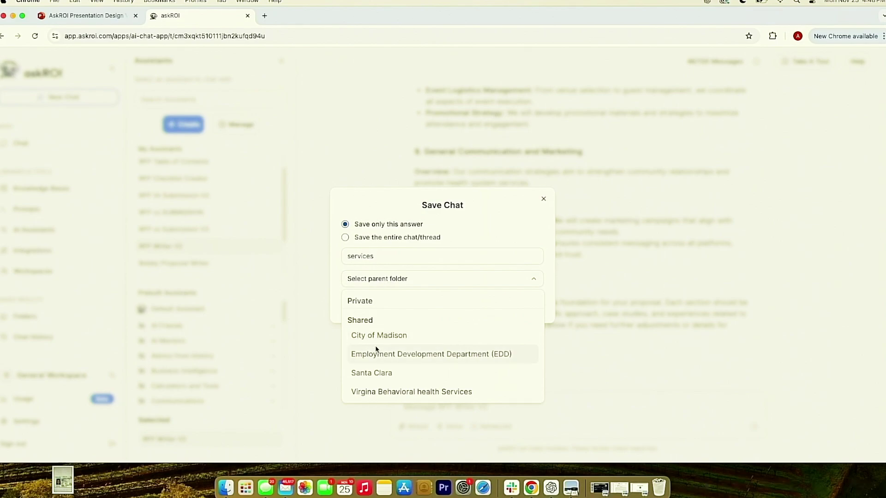
{"action": "left_click", "coordinate": [378, 373]}
{"action": "left_click", "coordinate": [522, 299]}
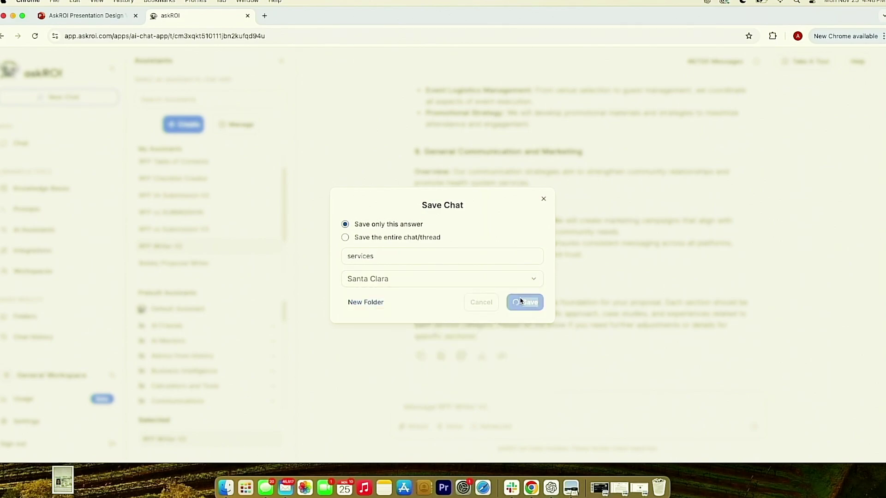